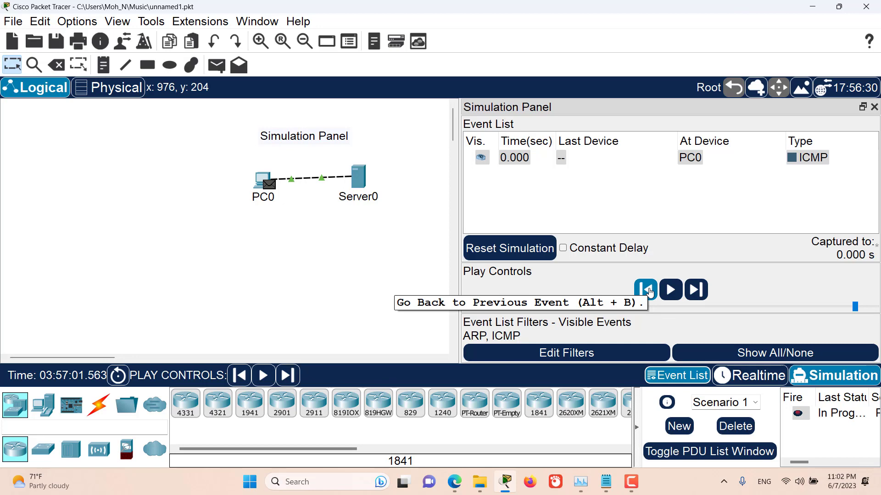
Play the simulation and vary its playback speed between fast and slow, leaving it near the slowest setting.
left_click(671, 294)
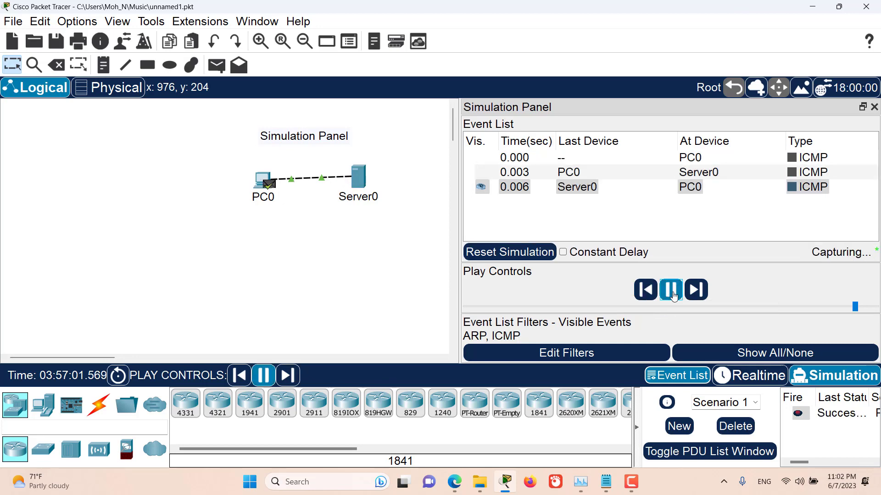
left_click_drag(856, 308, 676, 306)
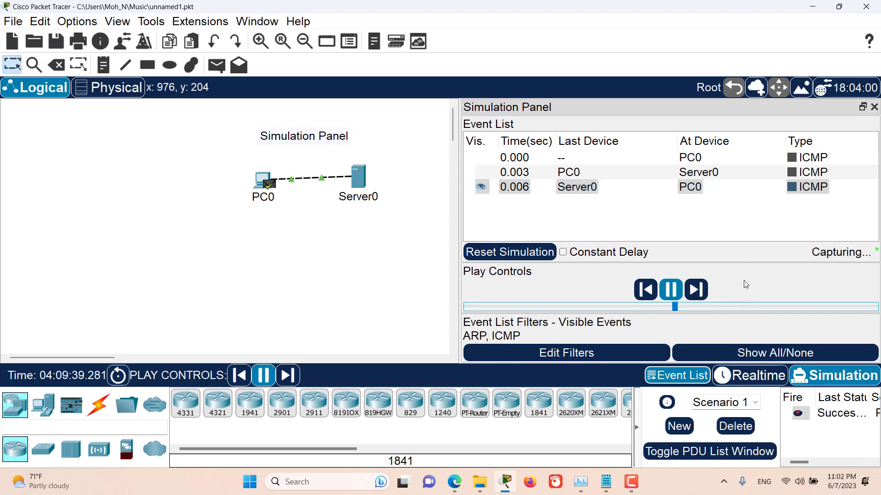
left_click_drag(692, 307, 810, 307)
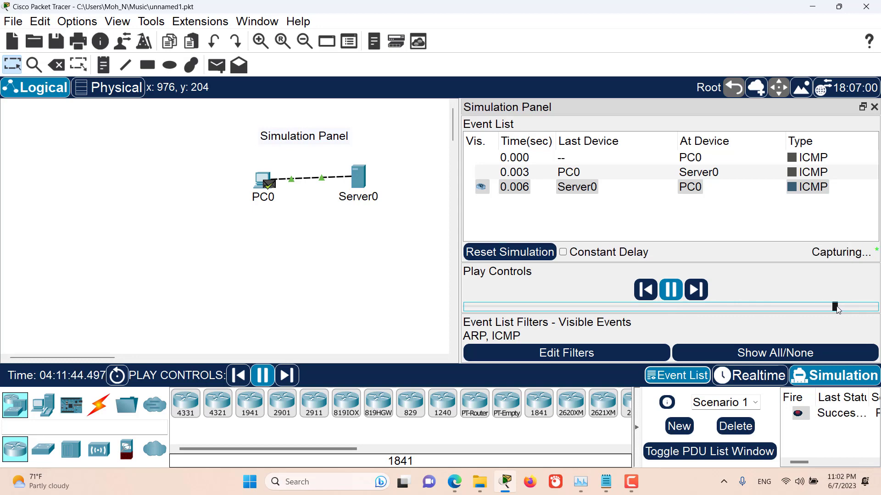
left_click_drag(838, 310, 510, 310)
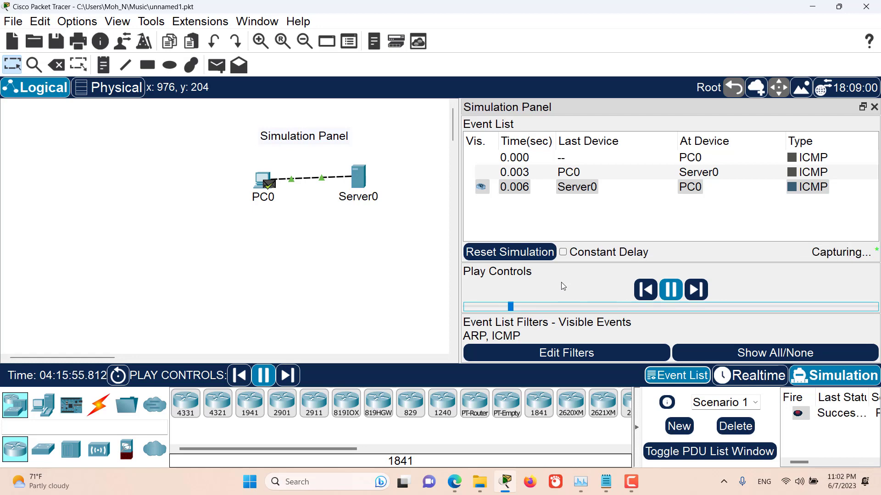
Reset the simulation, play it at slow speed, raise the playback speed close to the maximum and pause it.
left_click(507, 255)
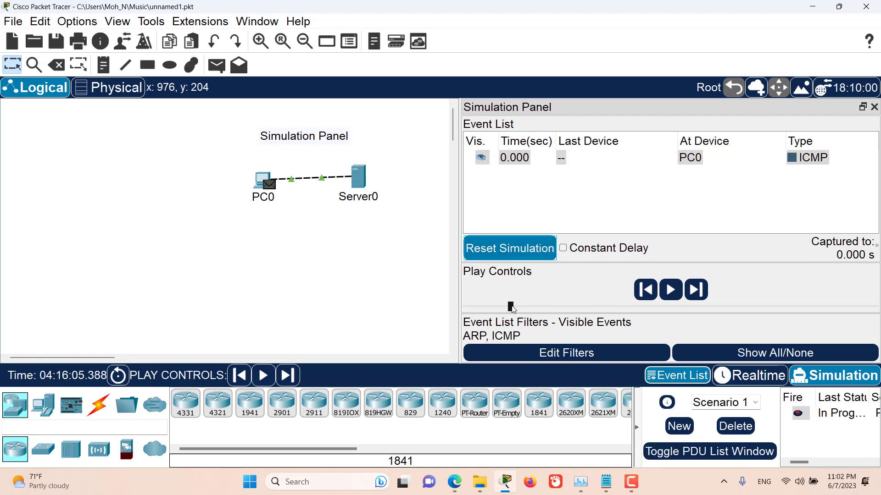
left_click_drag(511, 307, 682, 312)
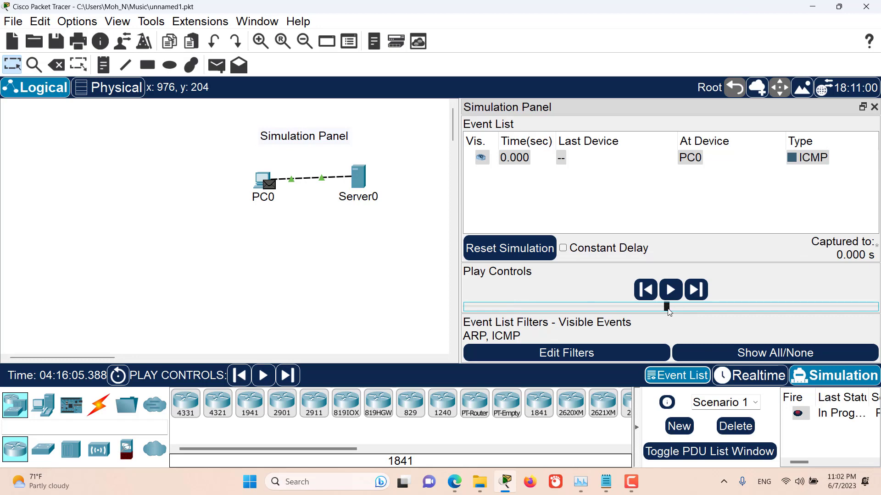
left_click_drag(542, 309, 508, 309)
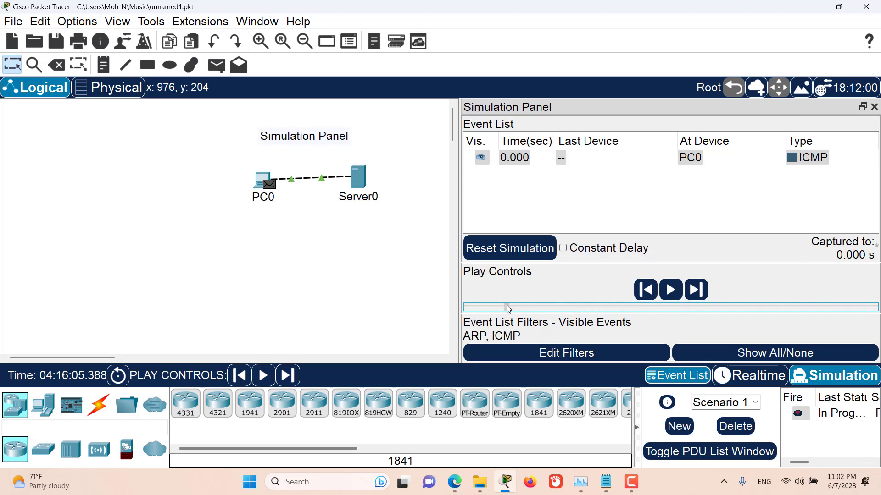
left_click(670, 289)
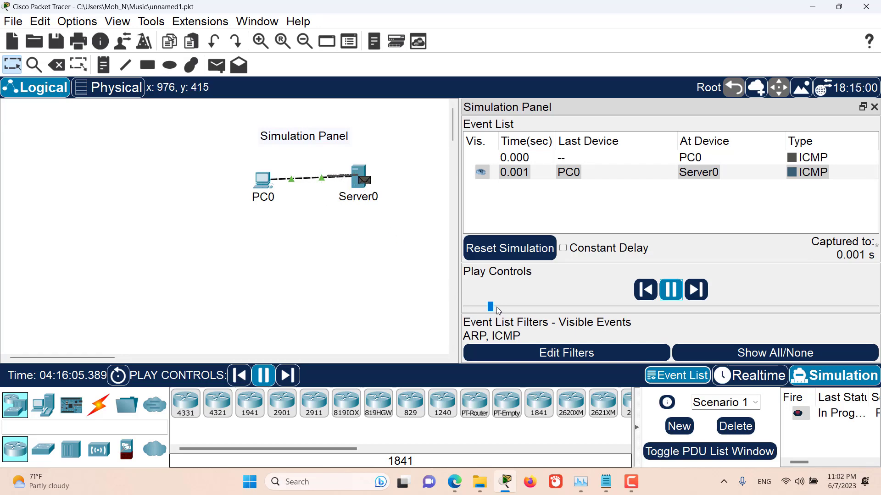
left_click_drag(492, 307, 841, 310)
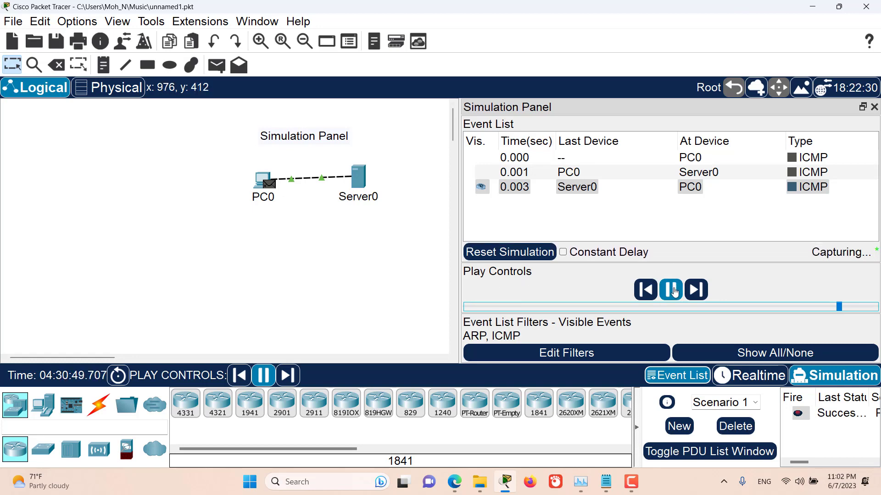
left_click(672, 293)
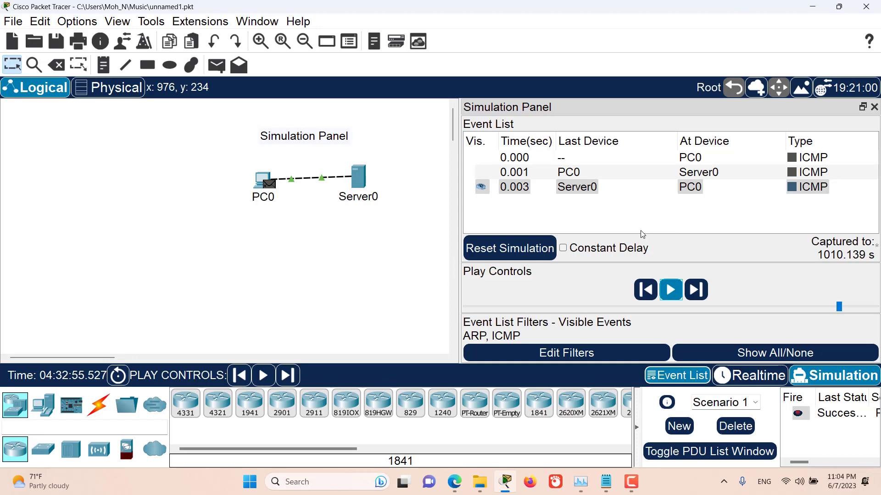
Enable Constant Delay, reset the network and play the simulation.
left_click(577, 253)
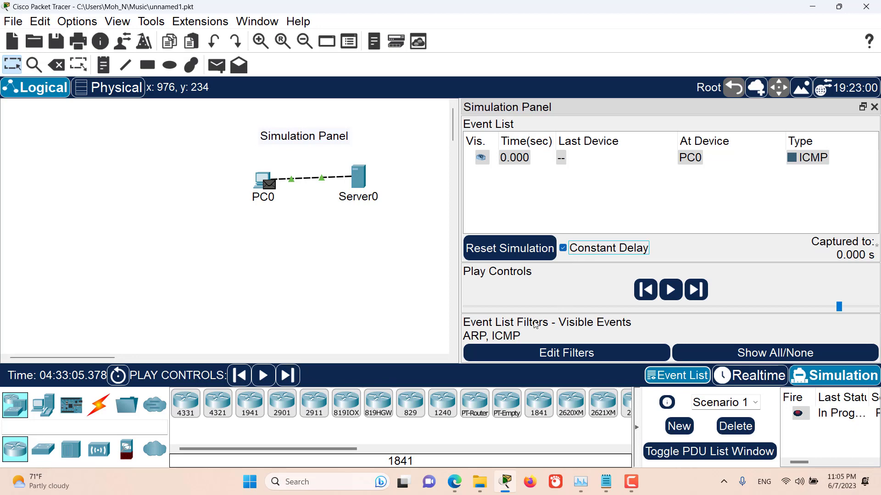
left_click(118, 376)
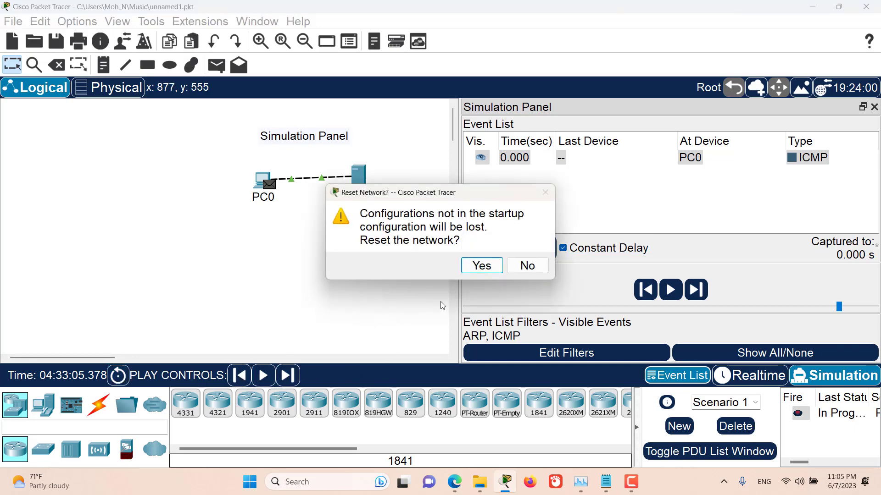
left_click(481, 267)
left_click(679, 298)
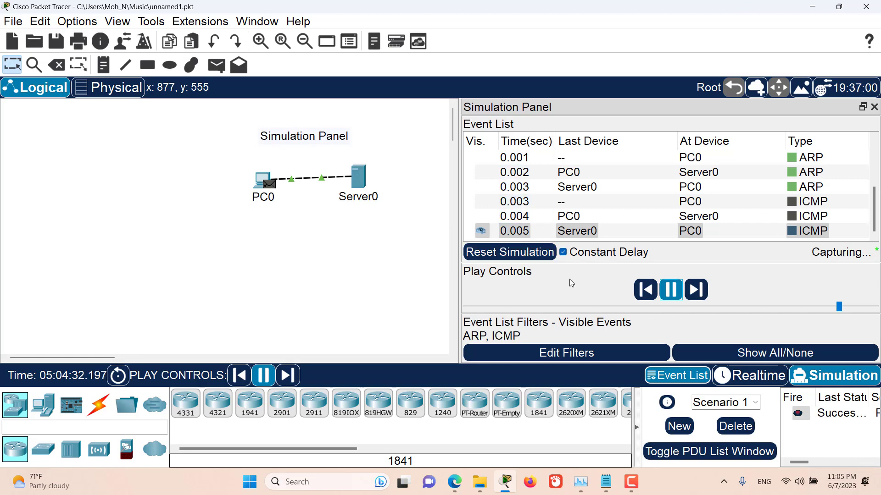
Replay the simulation on a reset network with Constant Delay turned off, and re-enable Constant Delay.
left_click(589, 252)
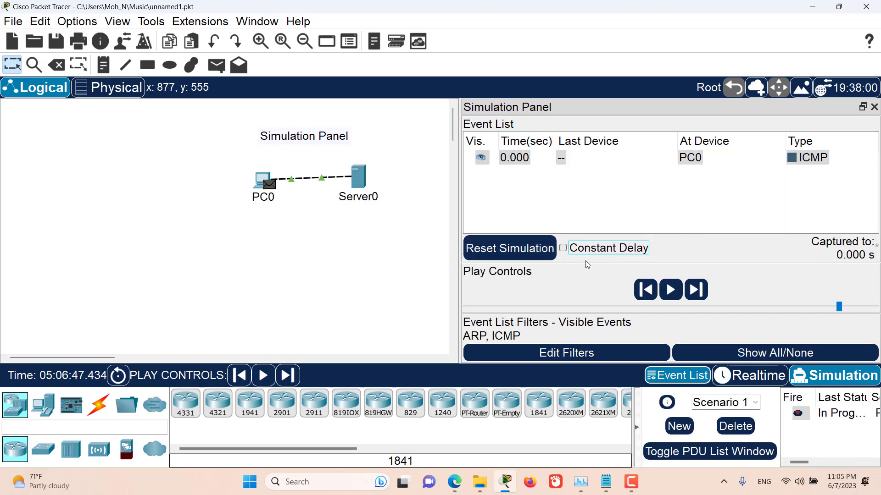
left_click(117, 376)
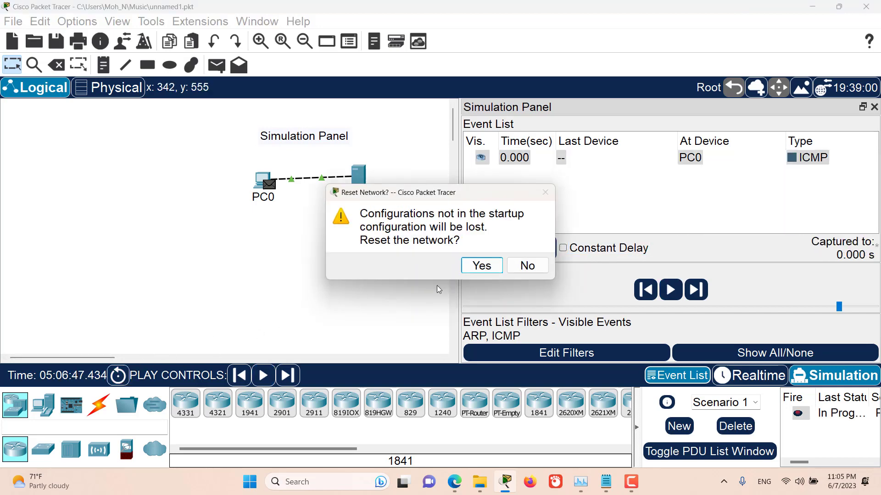
left_click(483, 267)
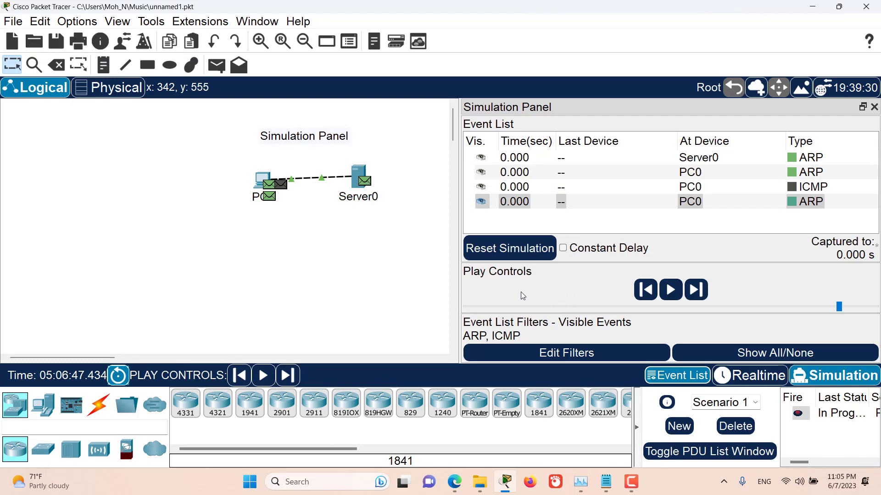
left_click(670, 290)
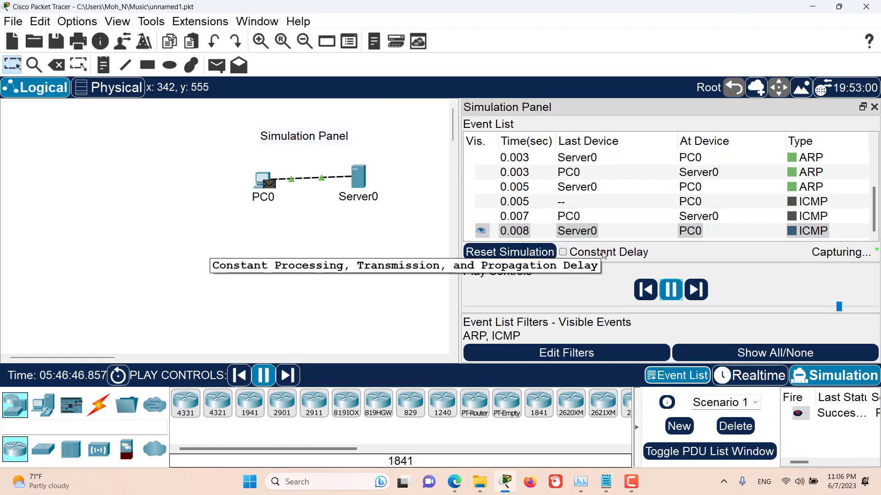
left_click(603, 254)
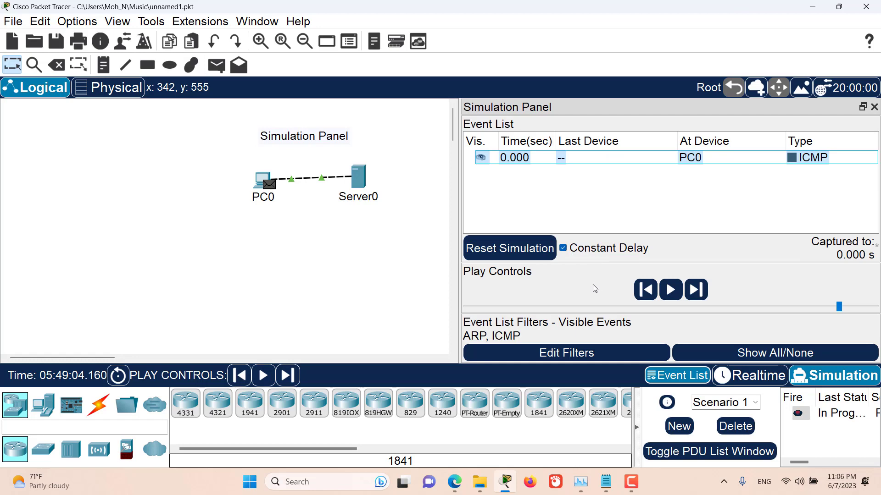
Review the IPv4, IPv6 and Misc event filters, and add BGP and EIGRP to the visible IPv4 events.
left_click(559, 357)
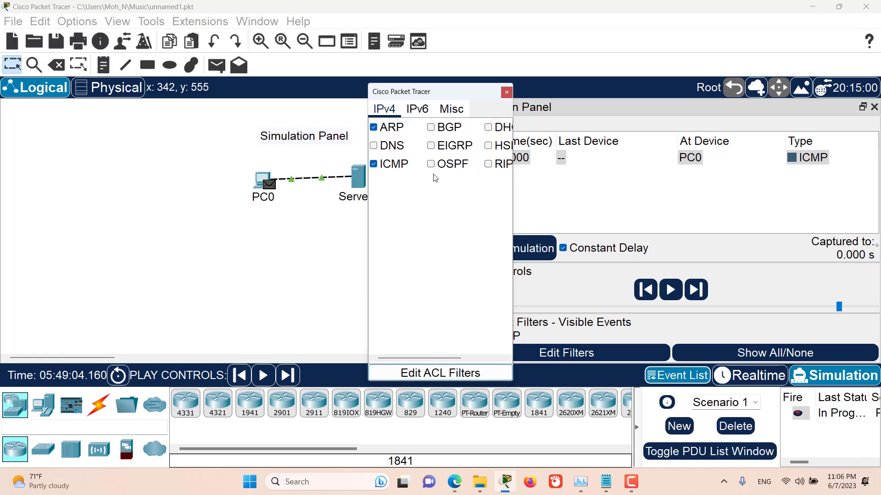
left_click(396, 115)
left_click(423, 114)
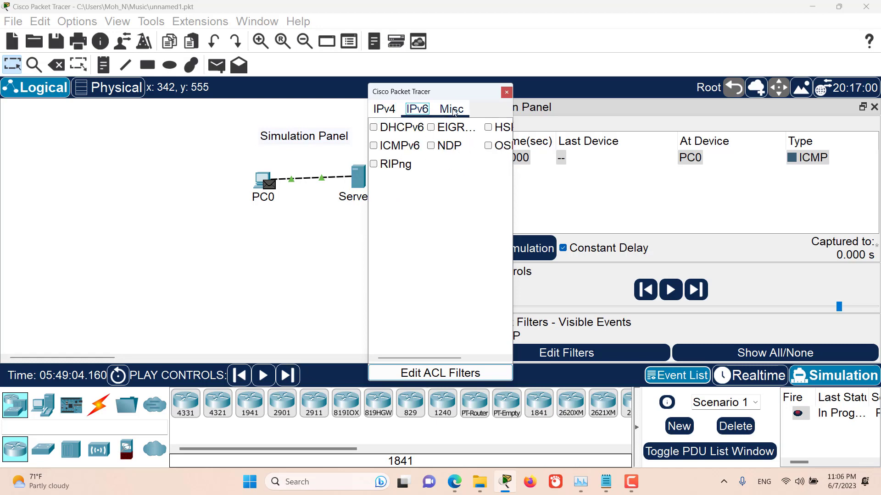
left_click(449, 115)
left_click(390, 114)
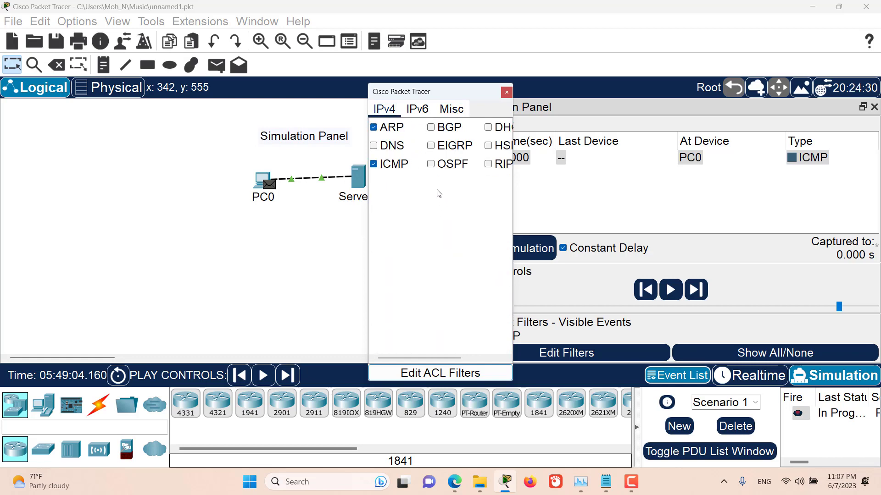
left_click(431, 165)
left_click(431, 146)
left_click(431, 128)
Create a new ACL filter and rename it "My all allow filter".
left_click(422, 373)
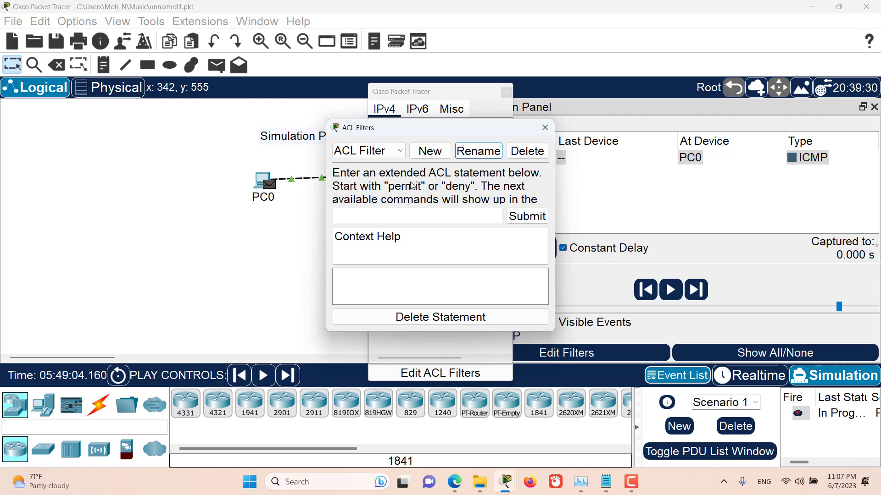
left_click(426, 152)
left_click(374, 153)
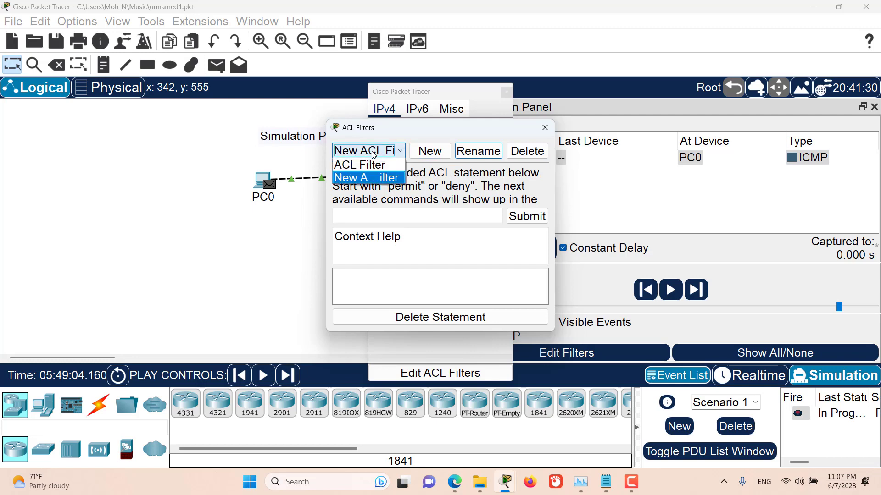
left_click(375, 178)
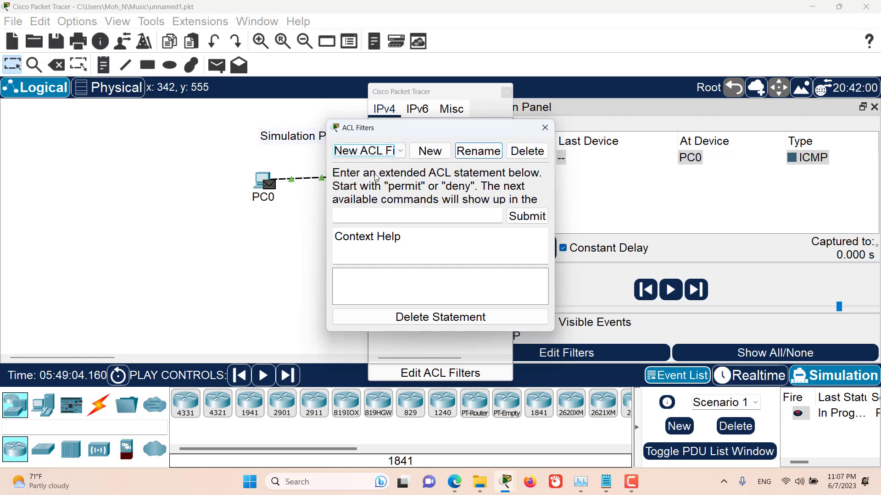
left_click(477, 151)
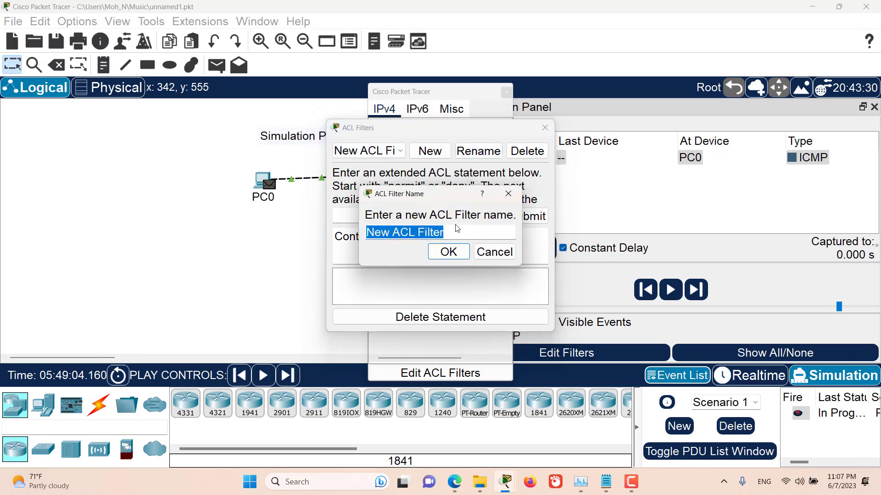
type("My ")
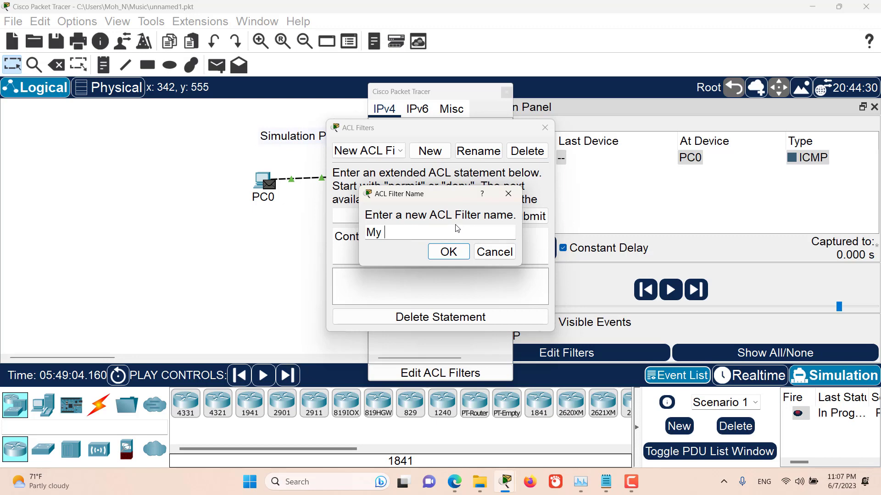
type("all alo")
type("ow filter")
left_click(435, 252)
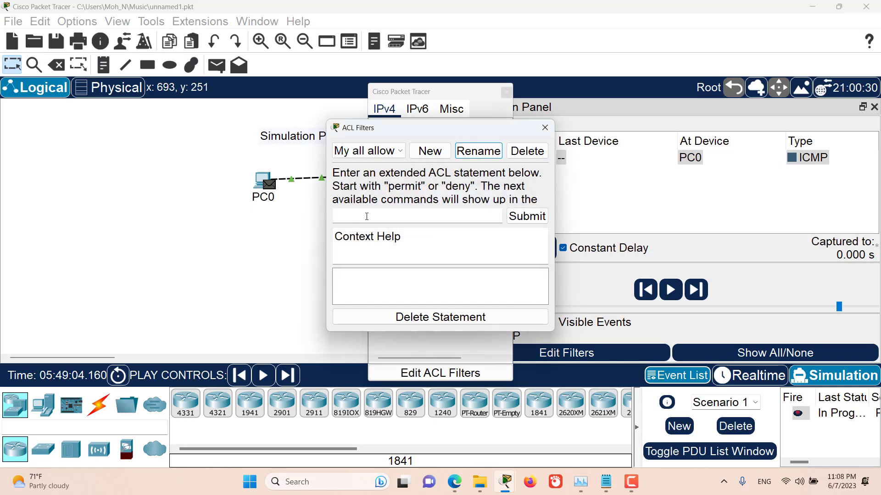
Add the statement "permit ip any any" to the My all allow filter and close the ACL filter editor.
left_click(367, 217)
type("permit")
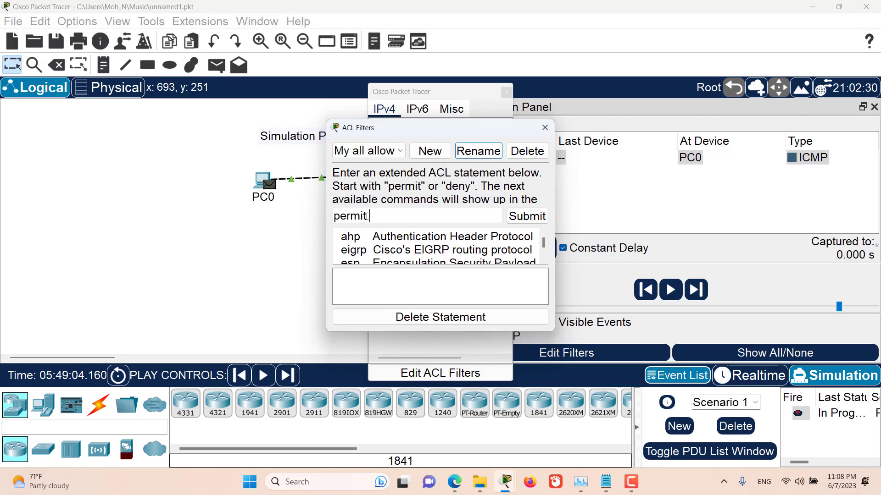
type(" ip ")
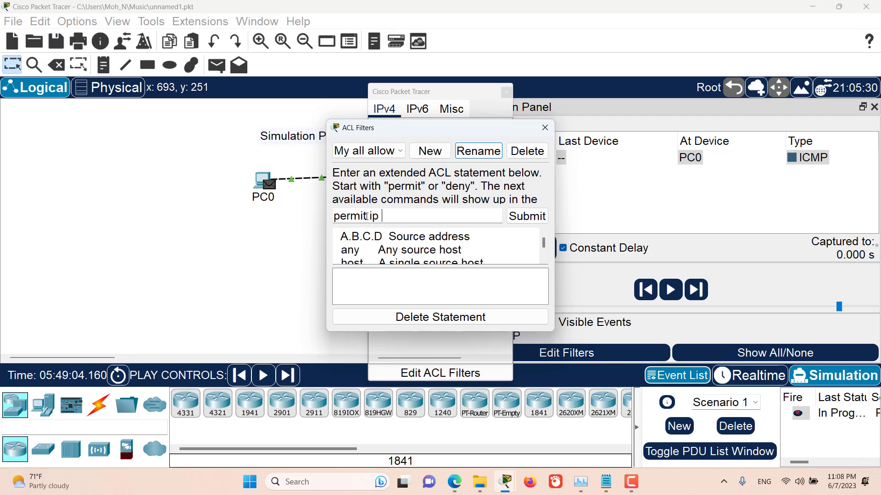
type("any any")
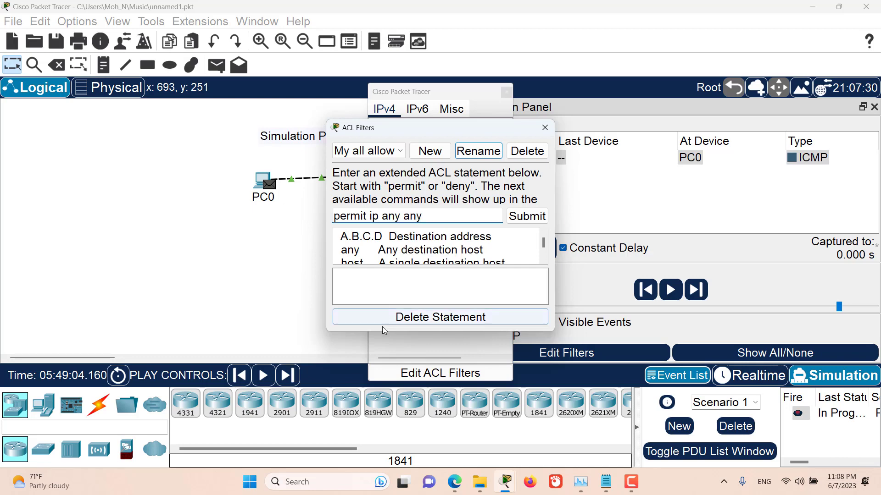
left_click_drag(381, 331, 387, 396)
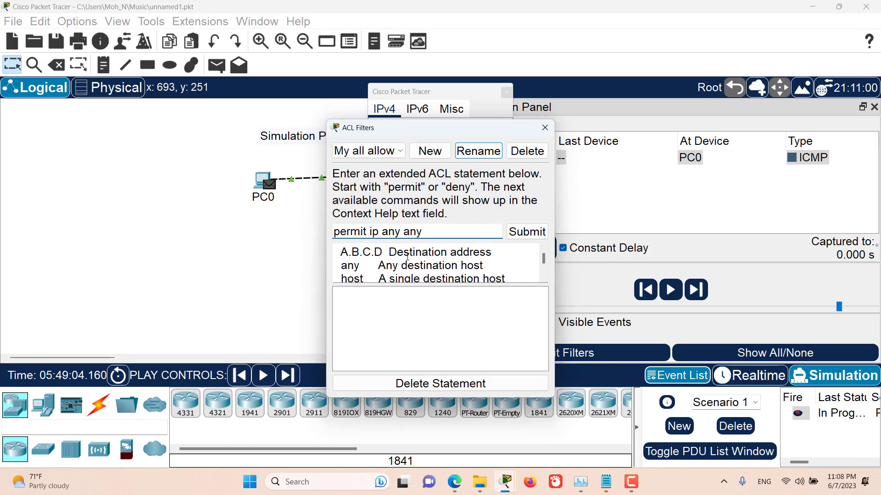
left_click_drag(453, 120, 453, 64)
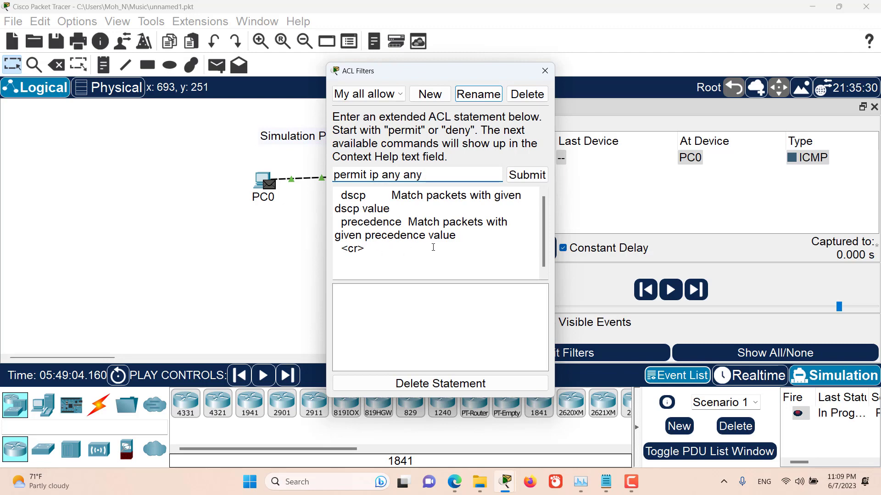
left_click(509, 180)
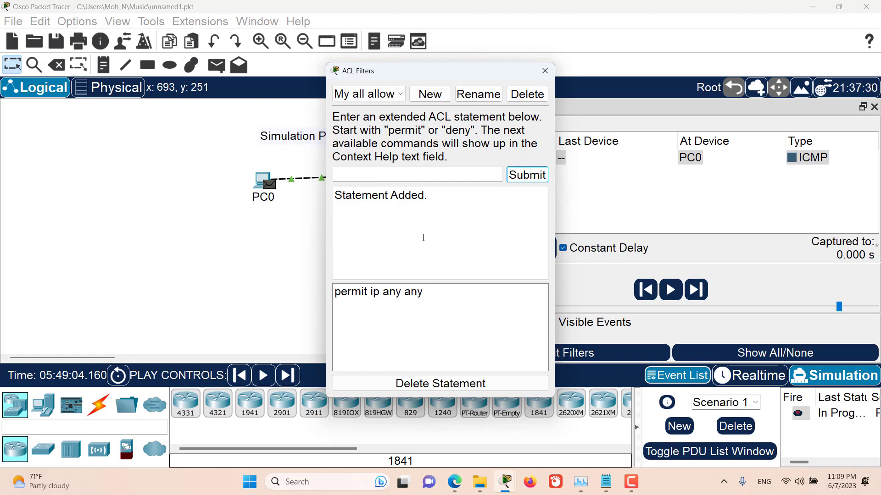
left_click(428, 292)
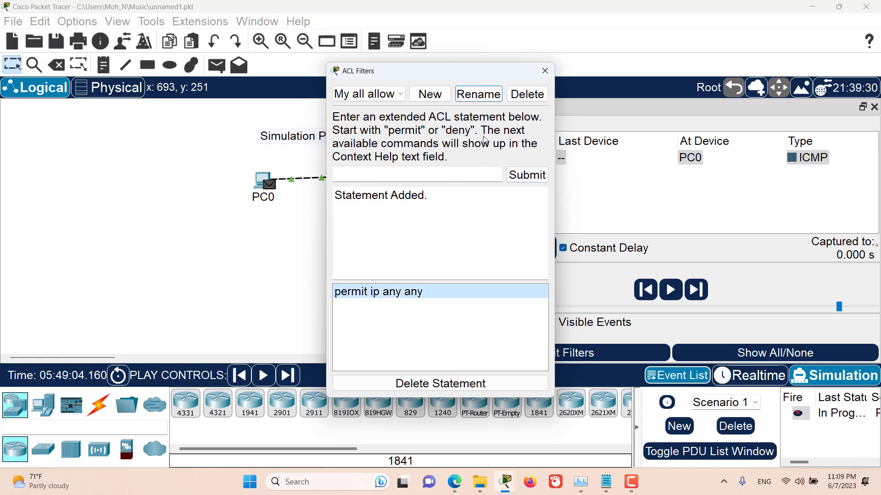
left_click(544, 70)
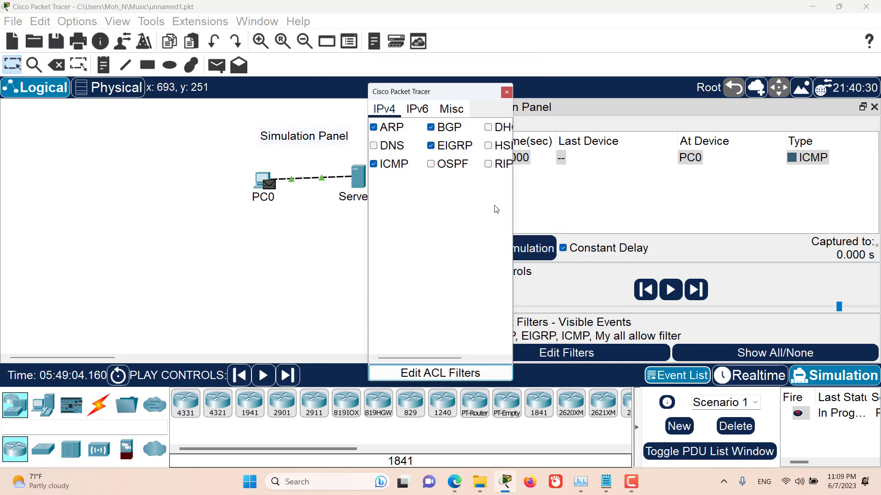
Delete the My all allow filter from the ACL filters and close both filter windows.
left_click(507, 93)
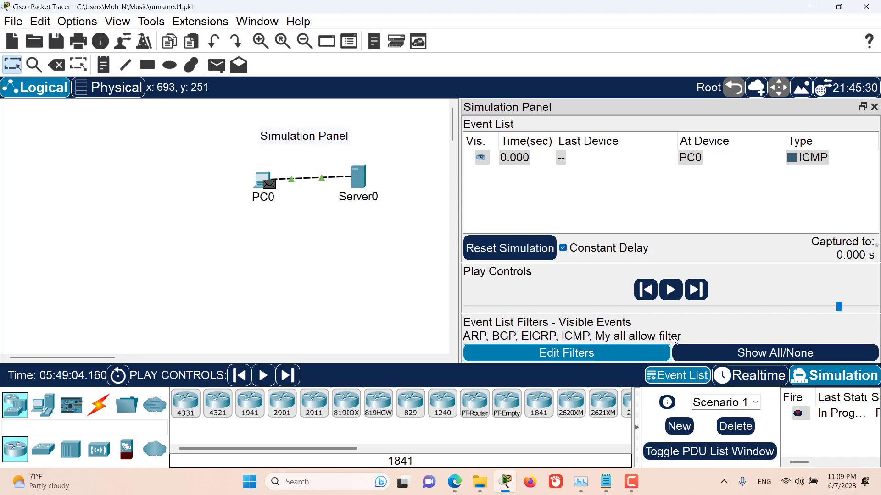
left_click(573, 351)
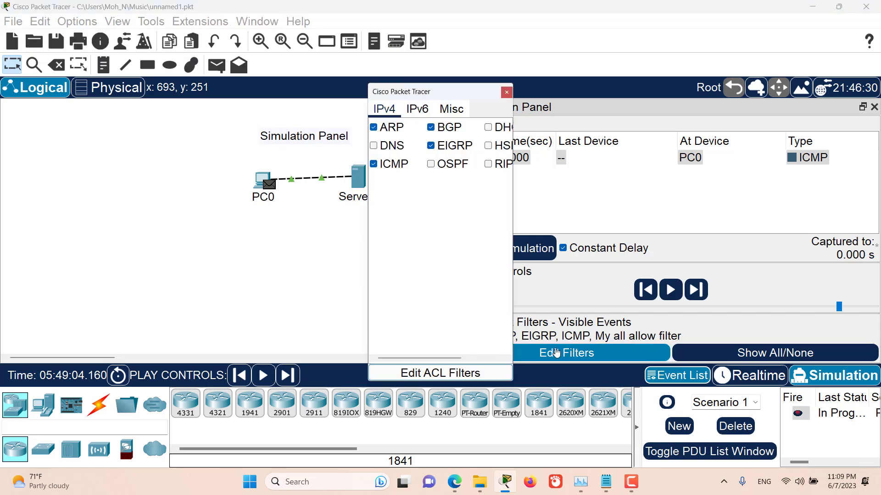
left_click(429, 375)
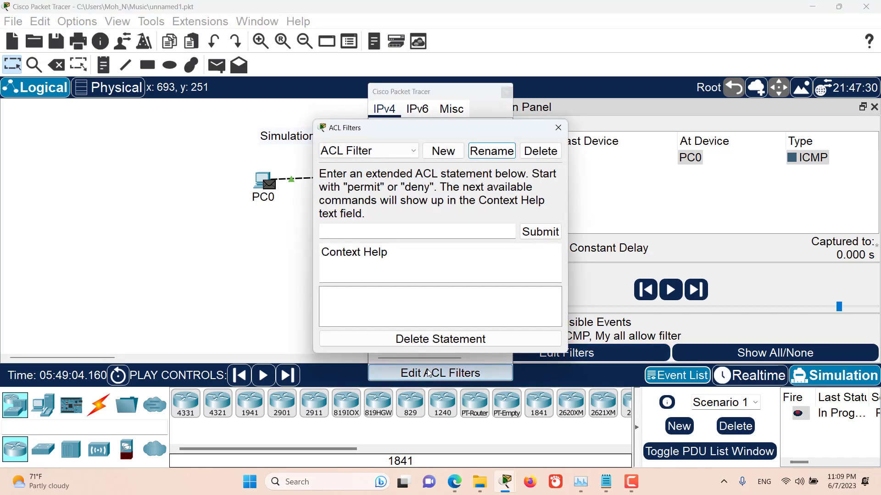
left_click(367, 151)
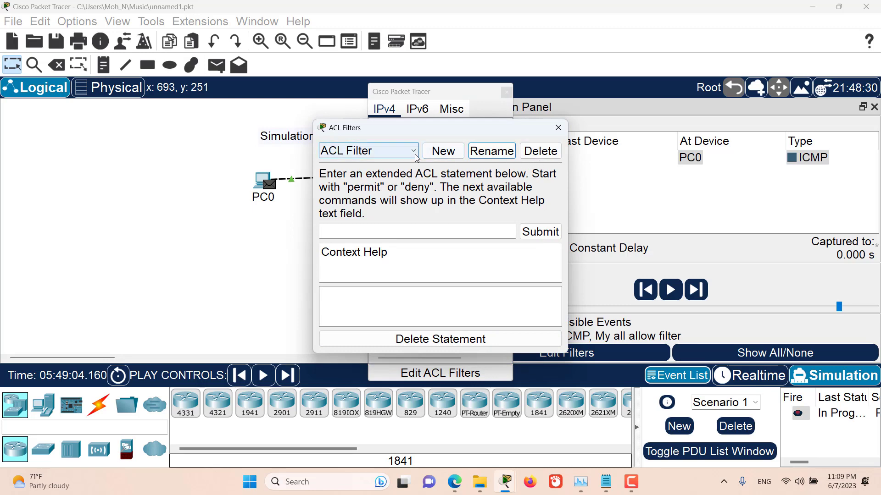
left_click(383, 176)
left_click(539, 153)
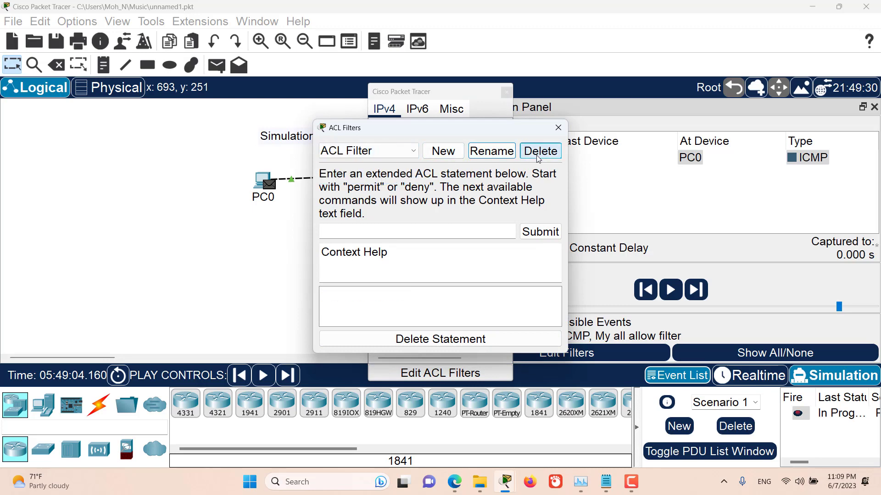
left_click(558, 127)
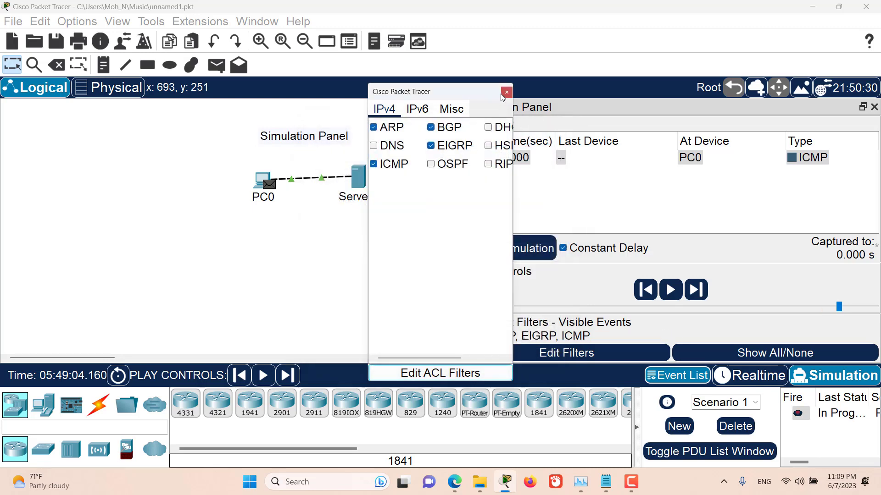
left_click(506, 92)
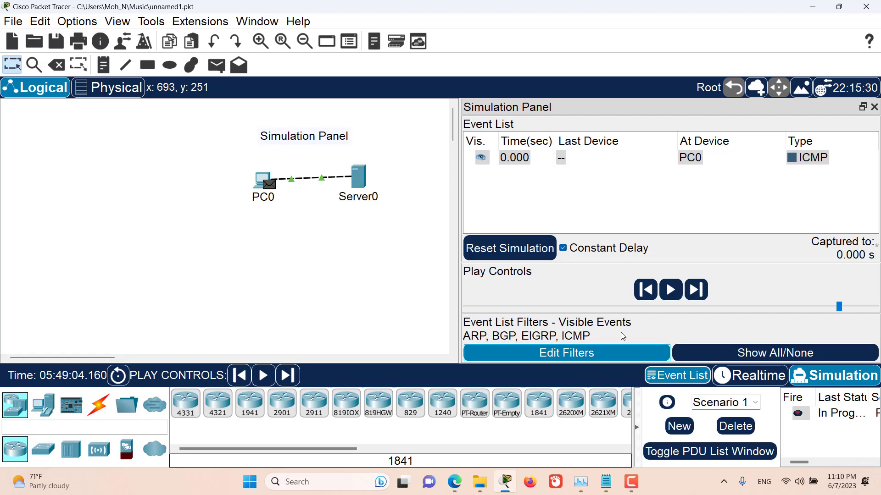
Switch the visible events to none and back to all, and exclude OSPF and EIGRP in the IPv4 filters.
left_click(756, 355)
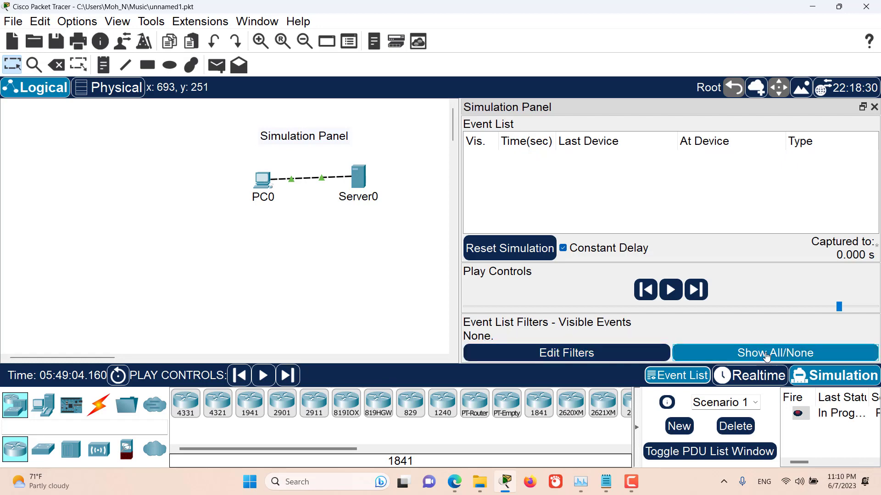
left_click(762, 355)
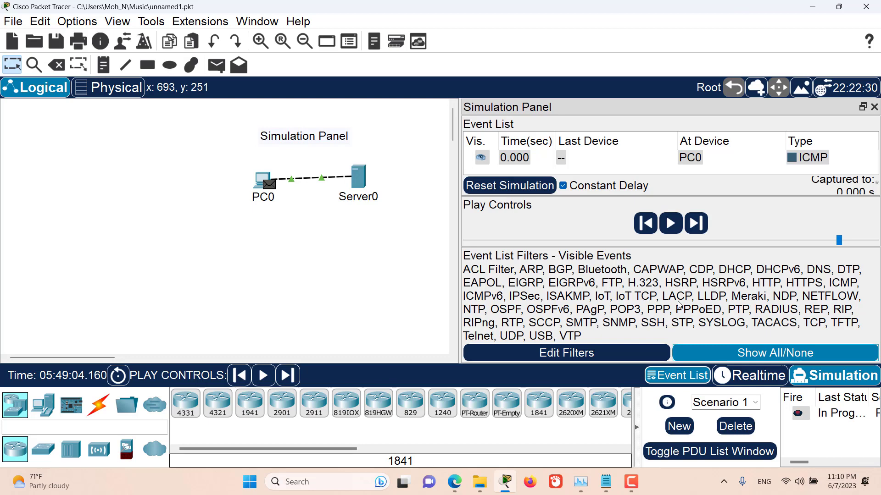
left_click(592, 351)
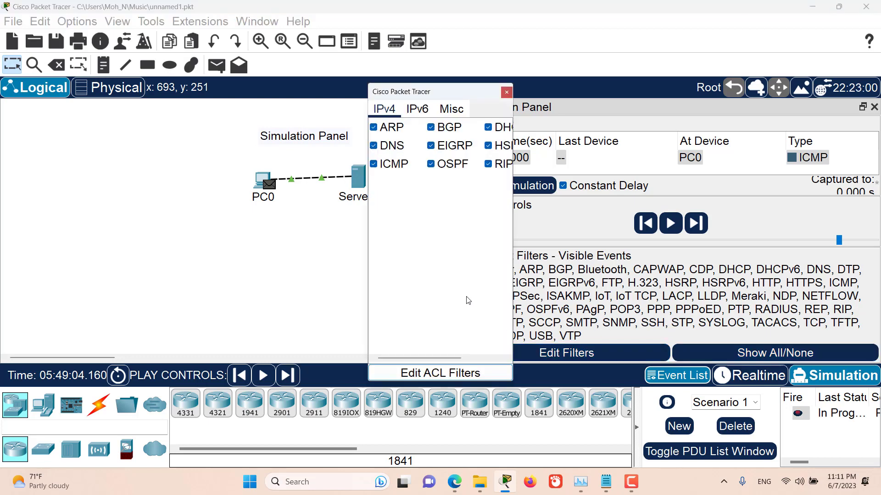
left_click(432, 164)
left_click(432, 146)
left_click(507, 92)
Clear all visible events and enable only BGP, EIGRP and OSPF in the IPv4 event filters.
left_click(736, 352)
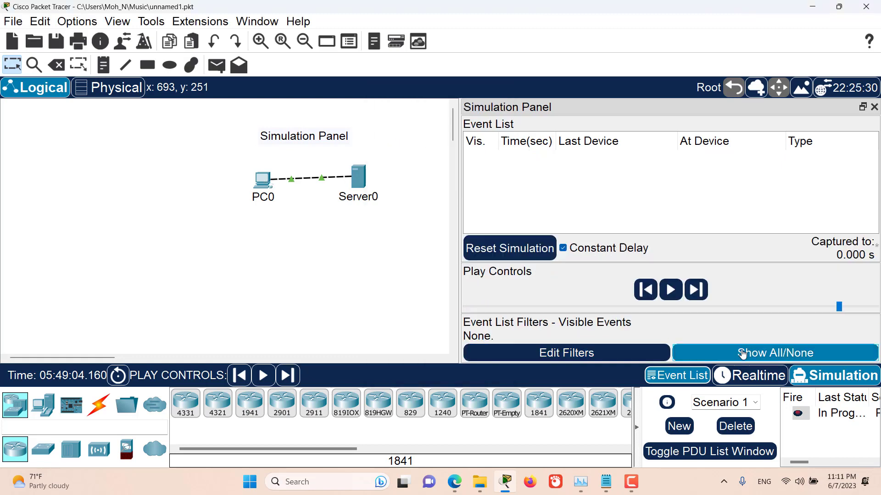
left_click(622, 354)
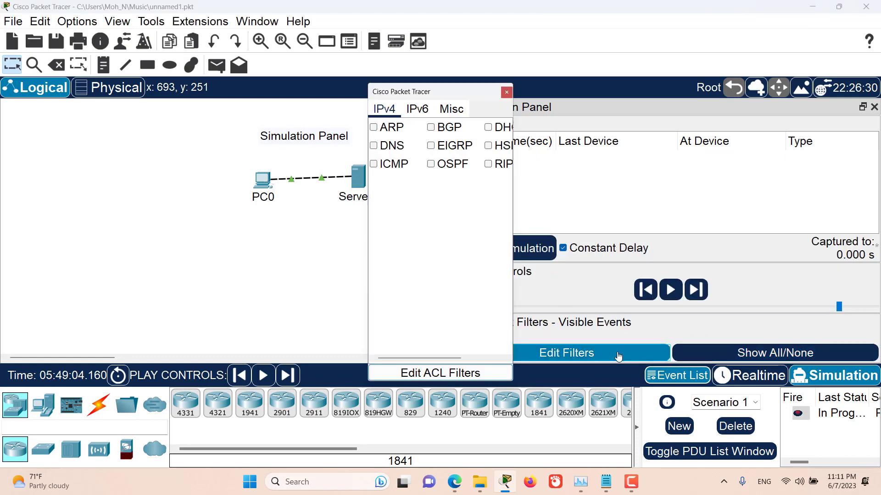
left_click(431, 129)
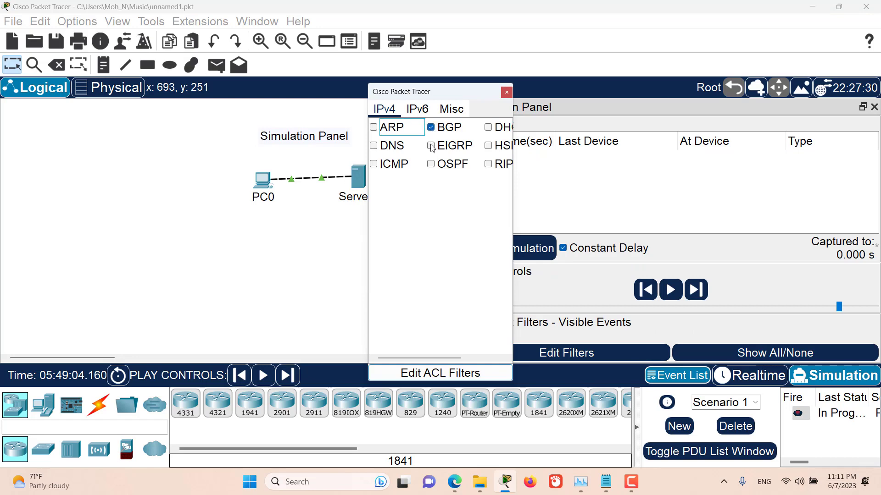
left_click(431, 146)
left_click(431, 165)
left_click(506, 93)
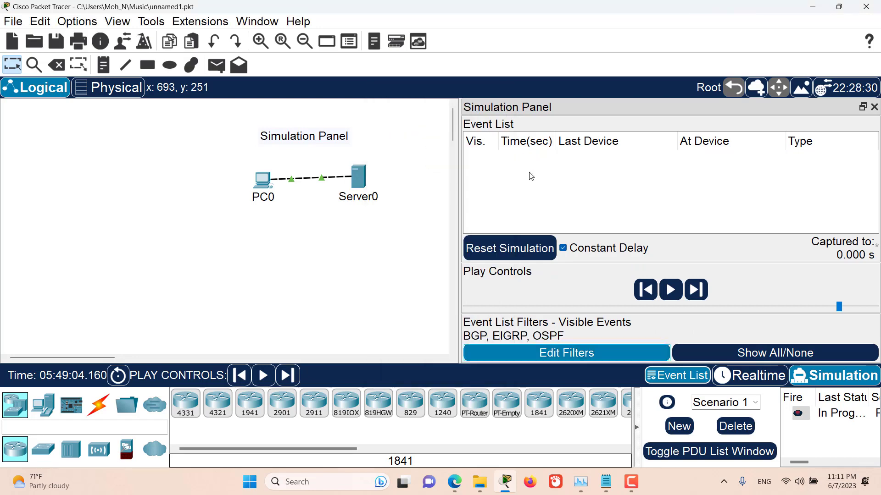